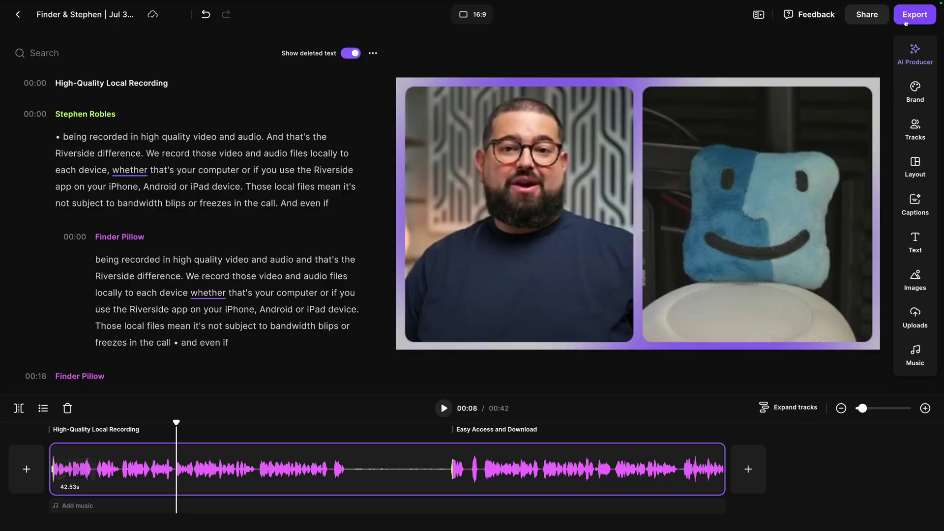
Step: Open the recording's export options and choose 2160p 4K video quality
left_click(905, 20)
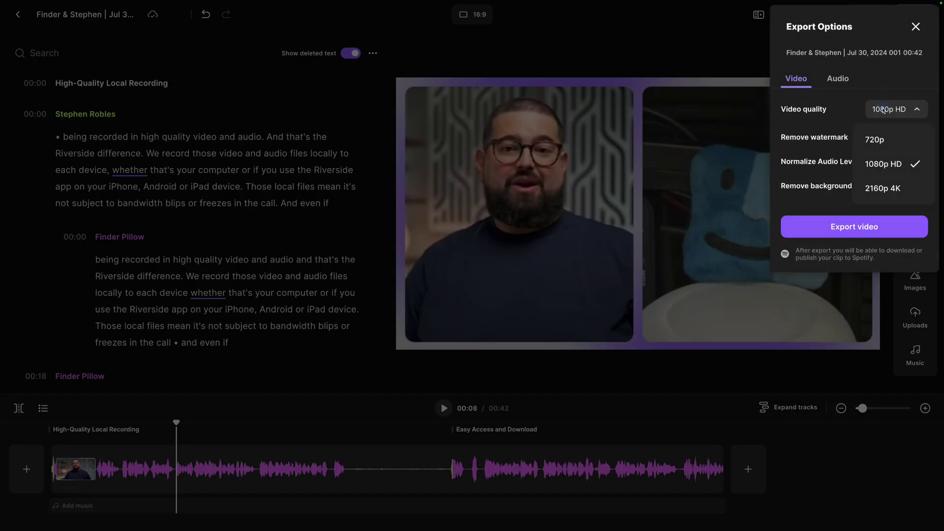
left_click(881, 185)
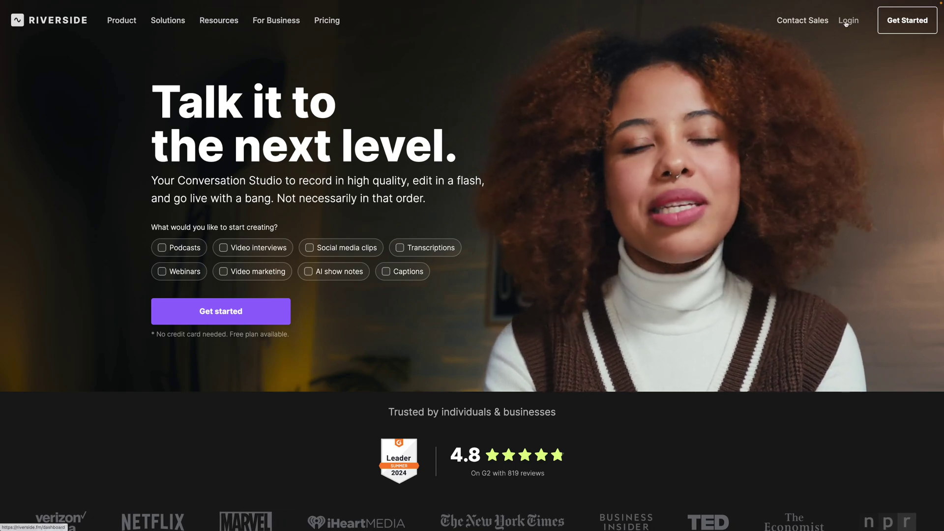
Step: Log in to Riverside and enter the Riverside Platform studio from the dashboard
left_click(847, 22)
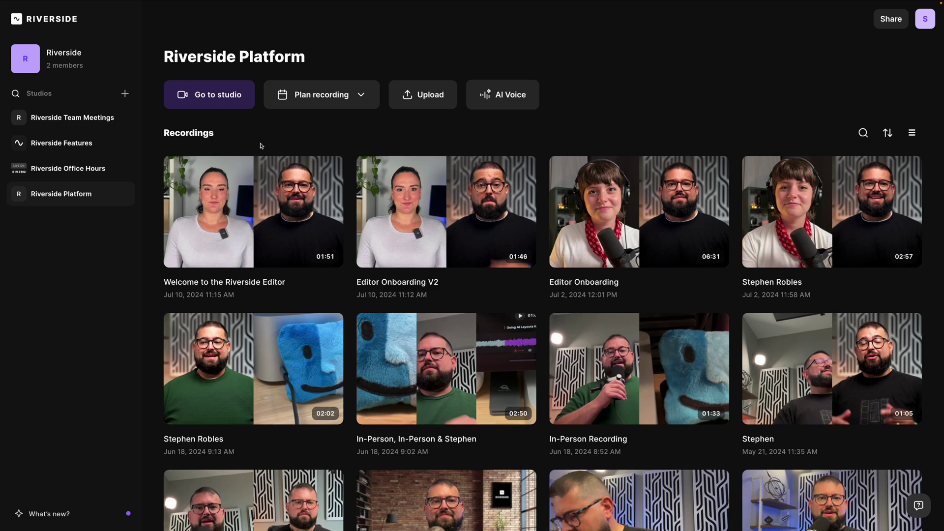
left_click(209, 102)
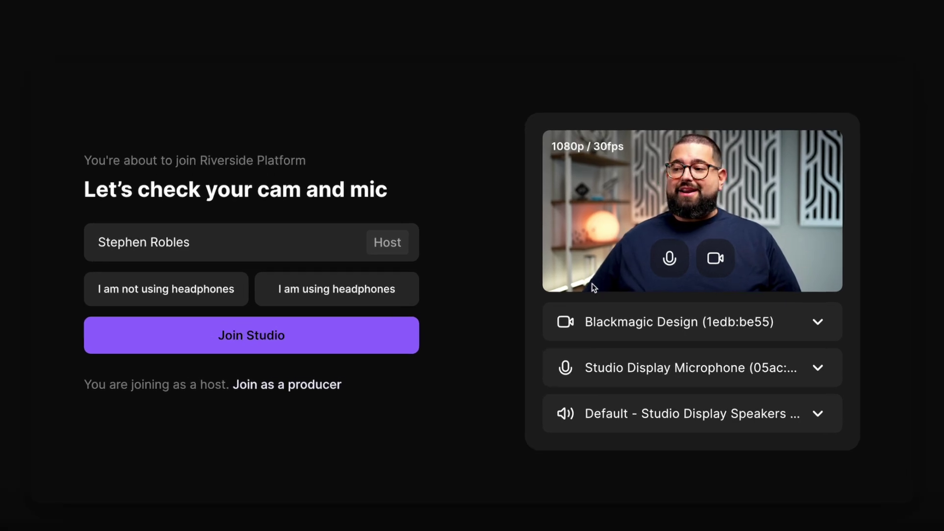
Step: Keep the current camera, use the RODECaster Pro II Chat microphone, confirm headphones, and join as host
left_click(659, 325)
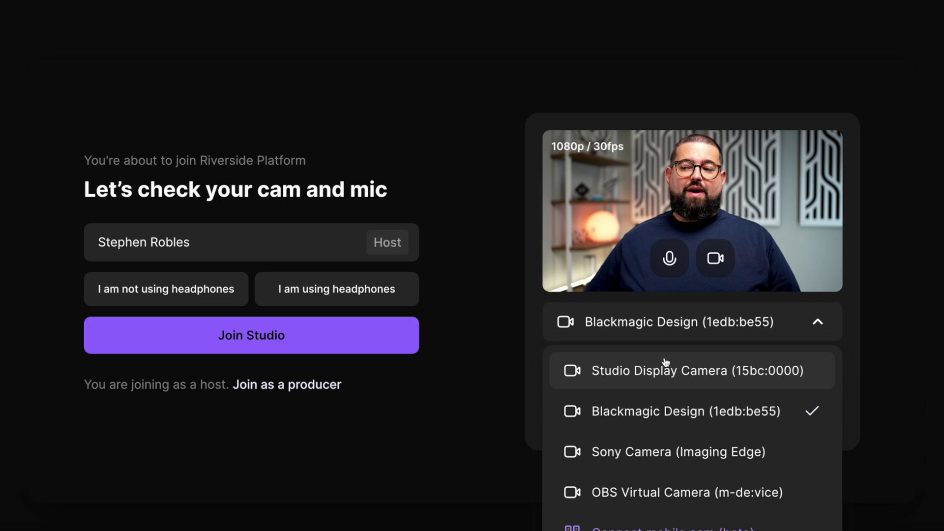
left_click(710, 419)
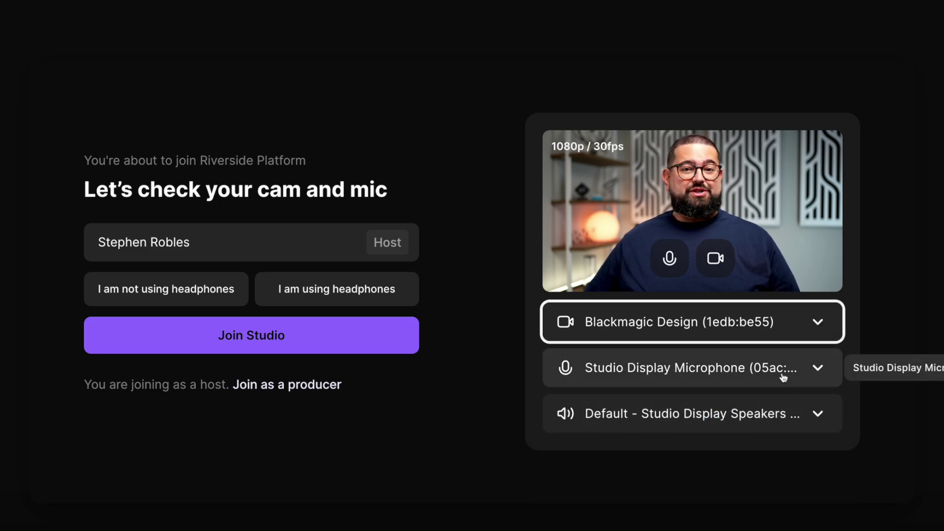
left_click(783, 378)
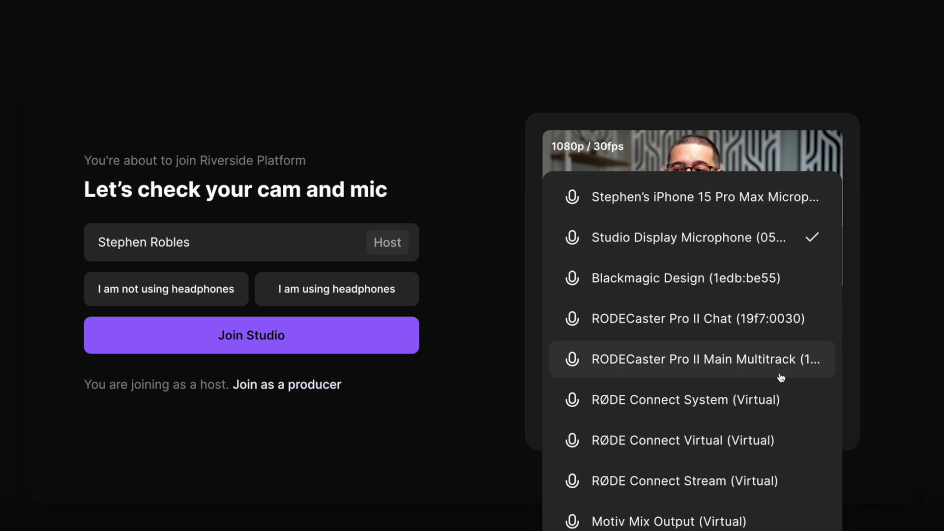
left_click(716, 331)
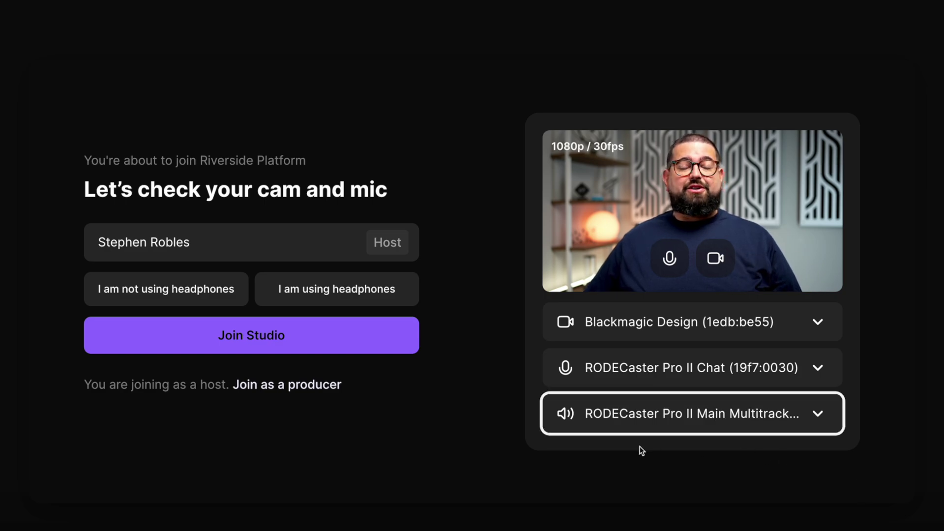
left_click(601, 487)
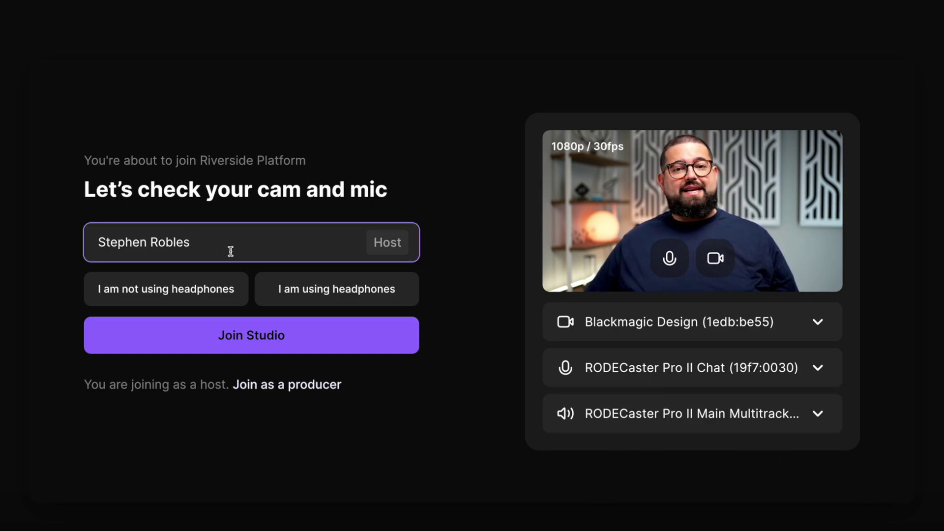
left_click(274, 293)
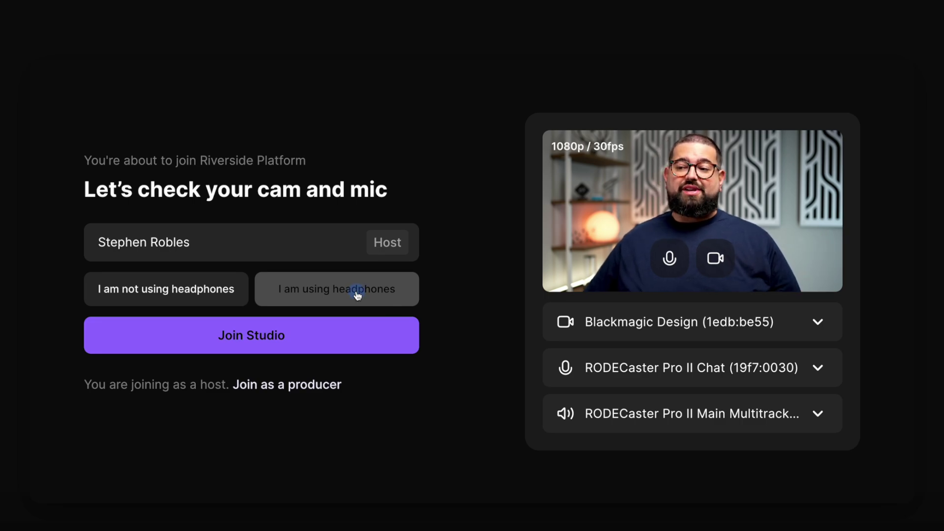
left_click(323, 344)
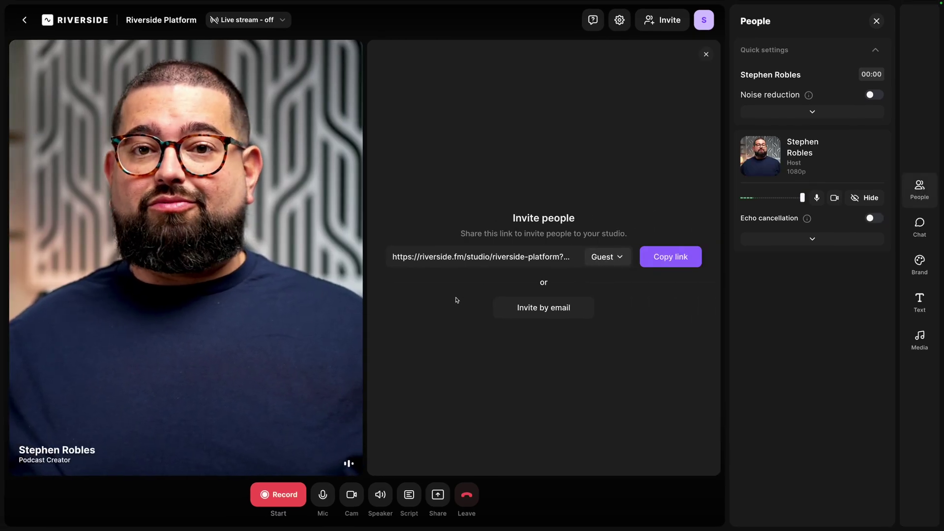
Step: Dismiss the recording options, copy the guest invite link, and close the Invite people panel
left_click(290, 502)
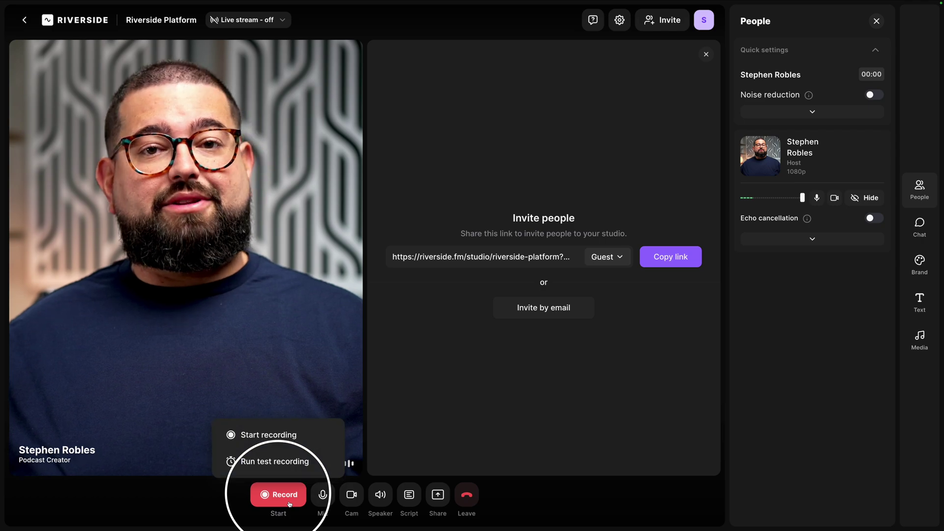
left_click(418, 410)
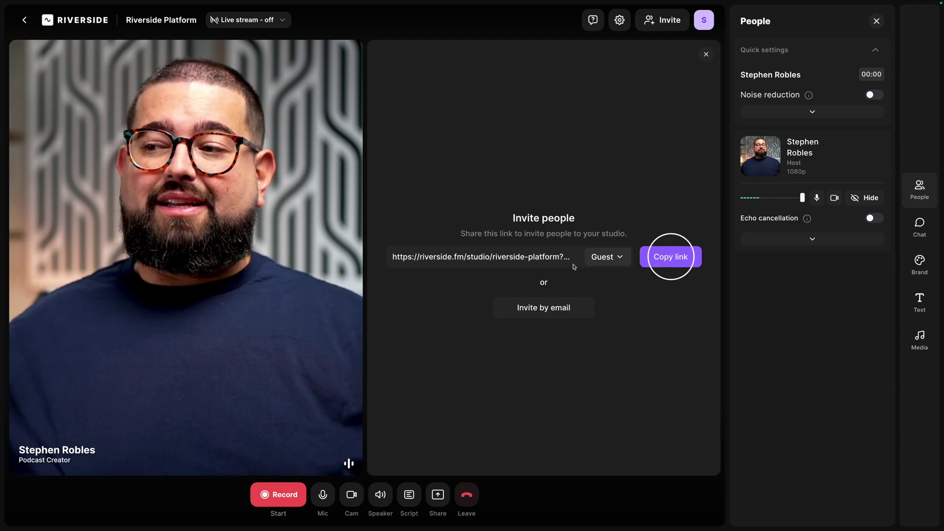
left_click(671, 257)
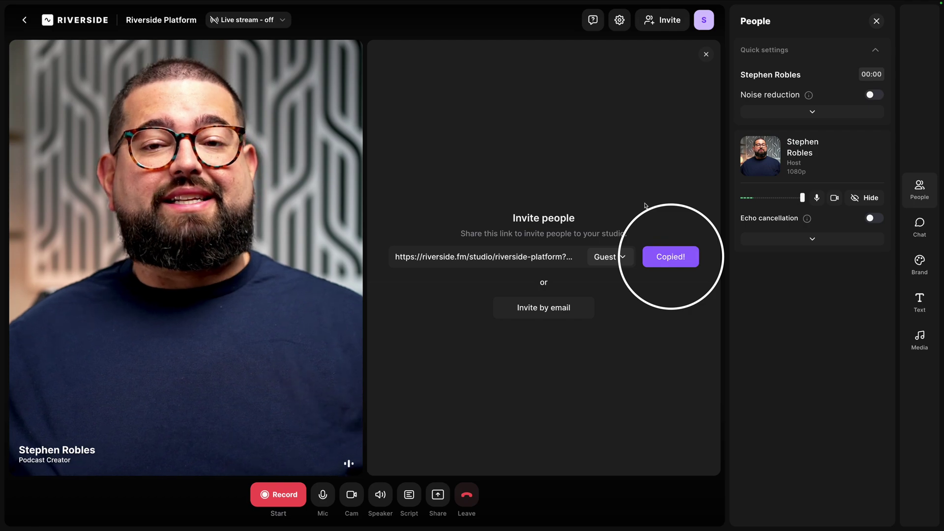
left_click(662, 19)
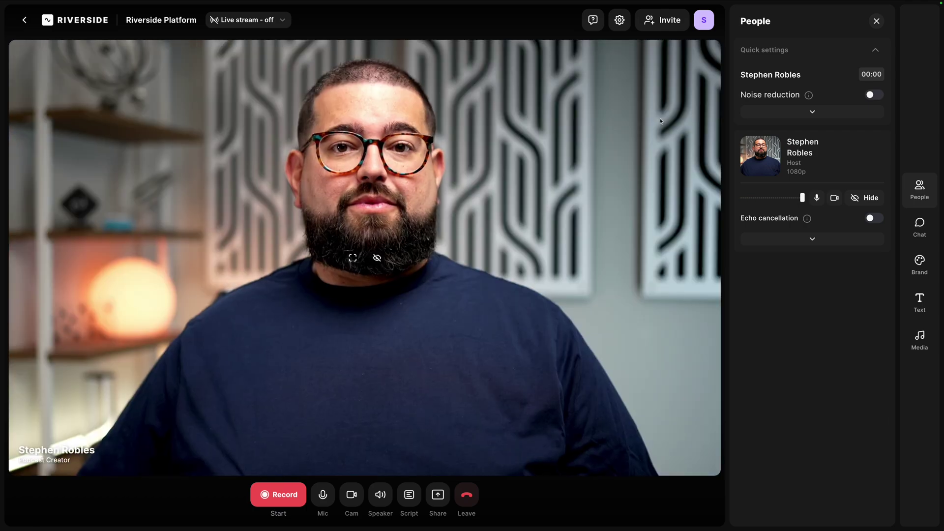
left_click(659, 20)
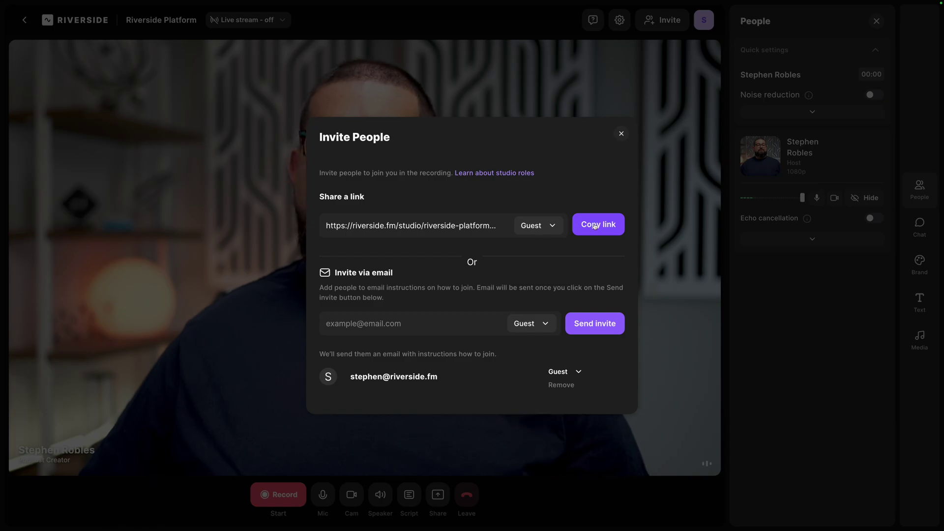
left_click(621, 134)
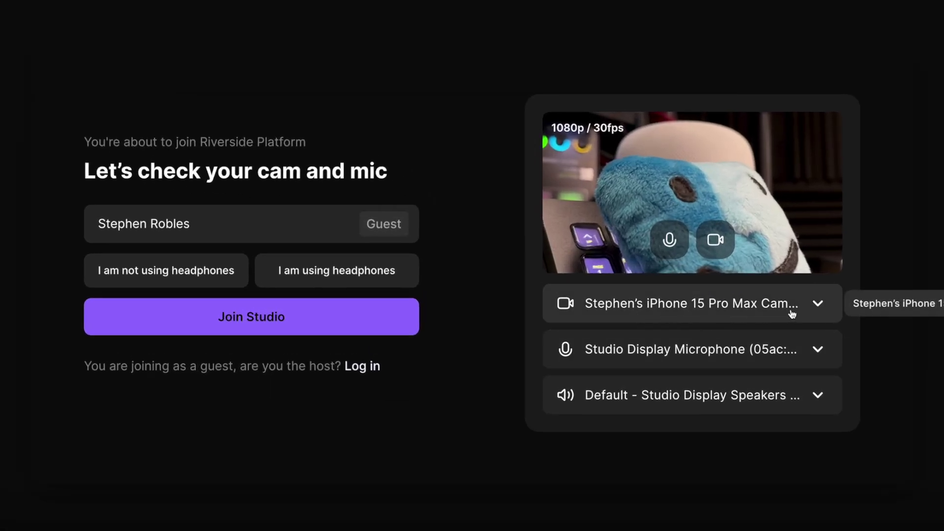
Step: Mark the guest as using headphones and join the studio as the guest
left_click(362, 268)
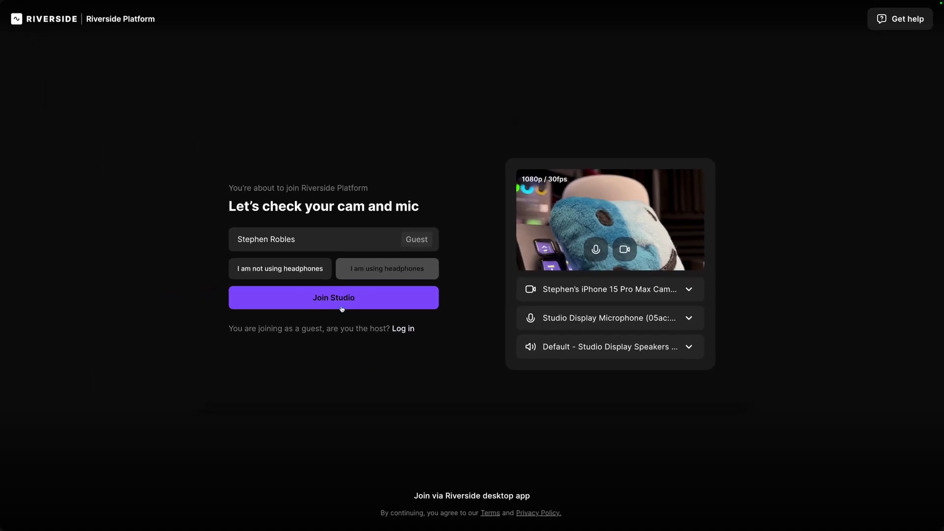
left_click(342, 297)
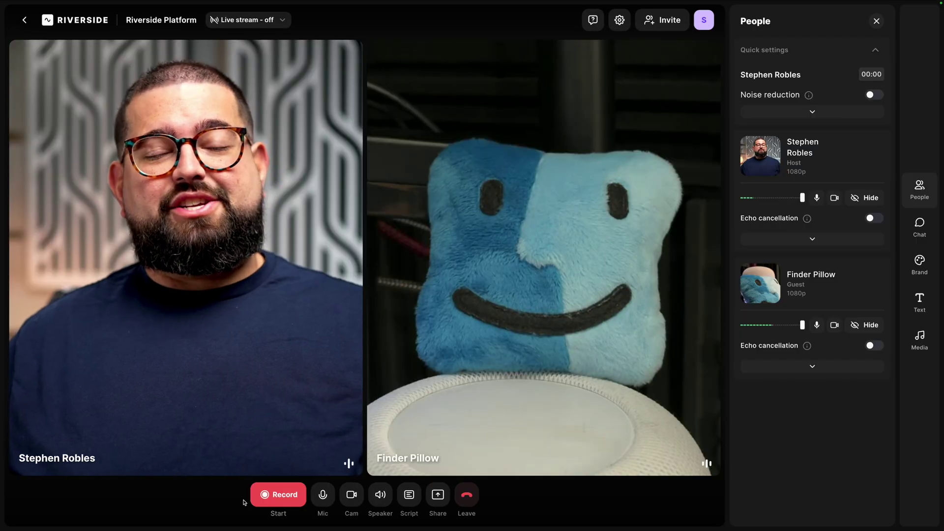
Step: Record the two-person session, then stop it so both tracks upload
left_click(275, 496)
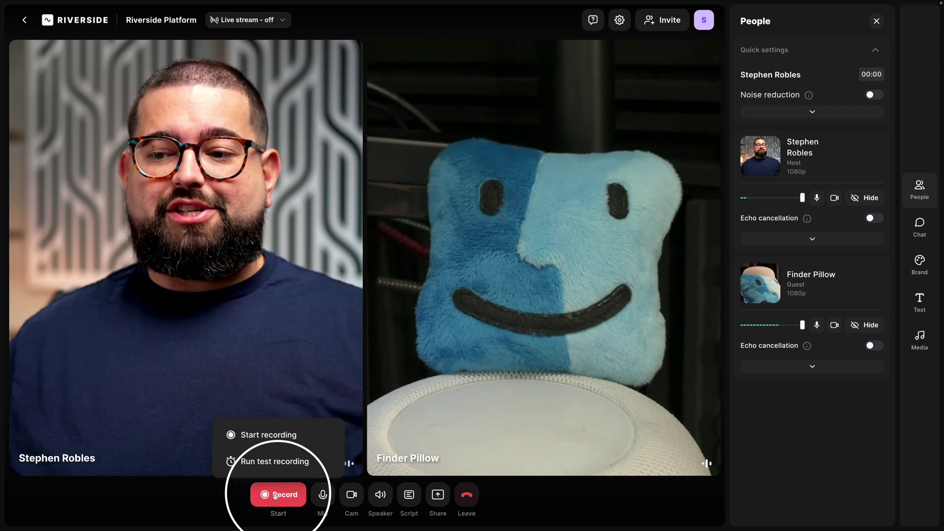
left_click(269, 435)
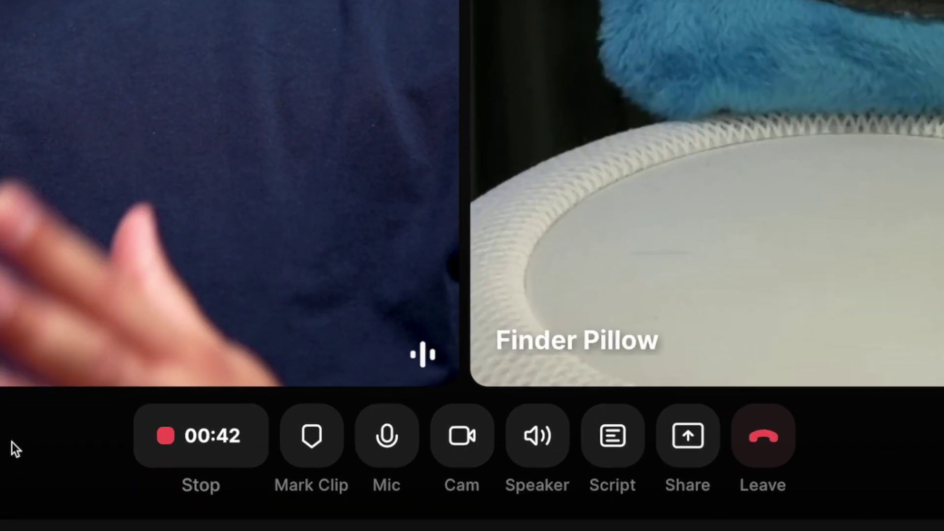
left_click(209, 461)
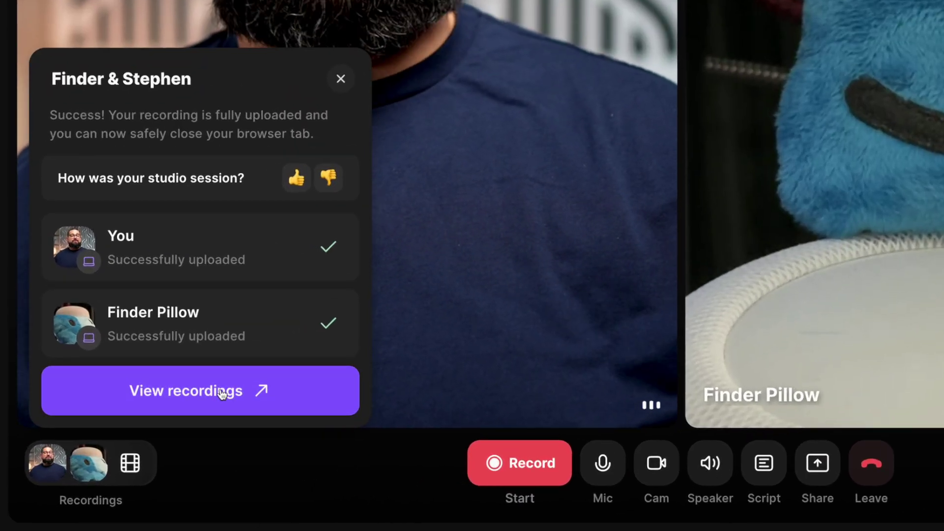
Step: Open the Finder & Stephen recording, check a track's download file types, and create a new edit
left_click(220, 392)
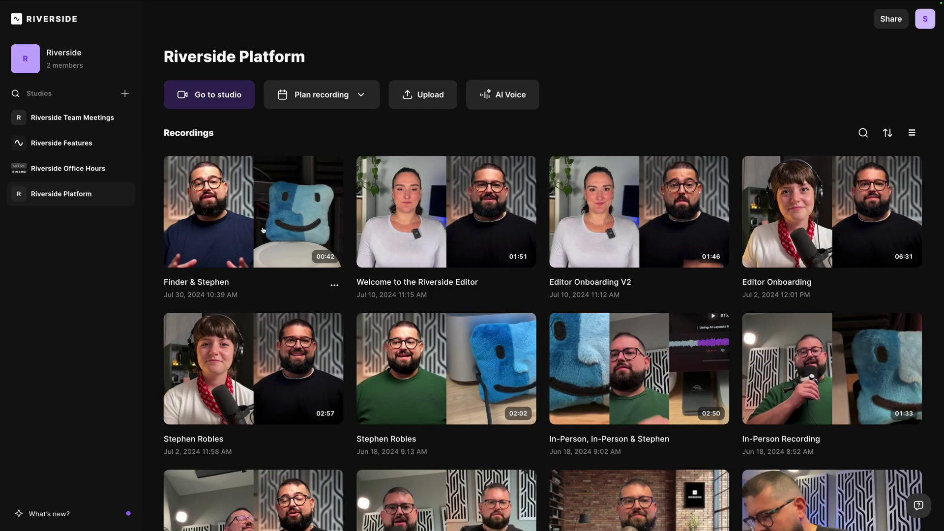
left_click(263, 230)
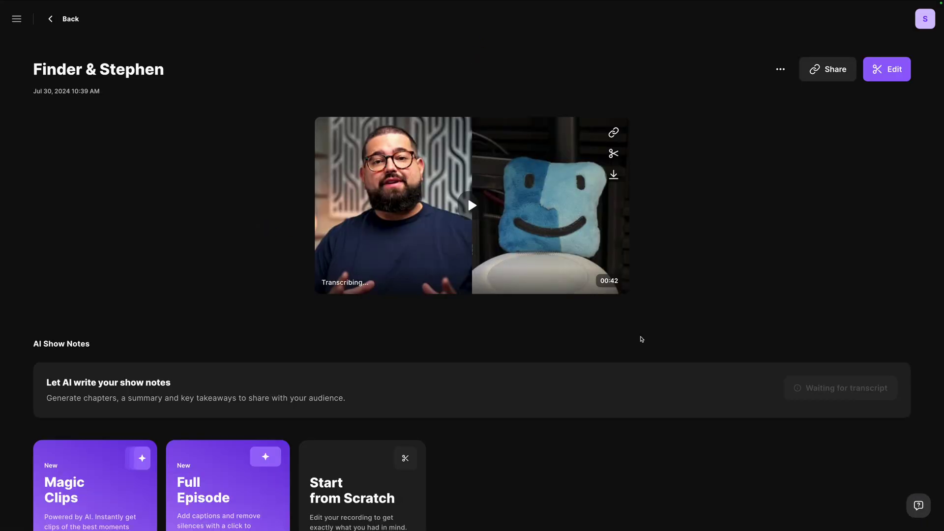
scroll(676, 366, "down", 8)
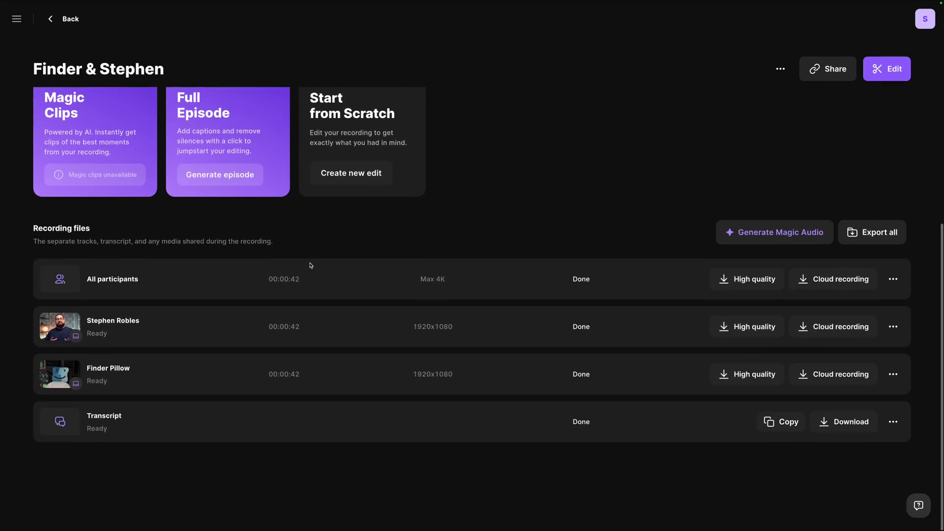
left_click(747, 327)
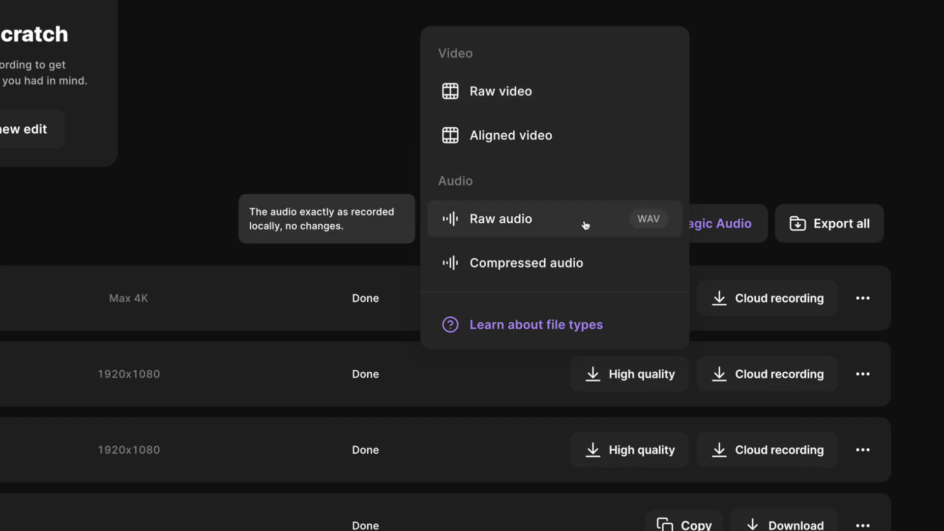
left_click(656, 191)
scroll(652, 202, "up", 5)
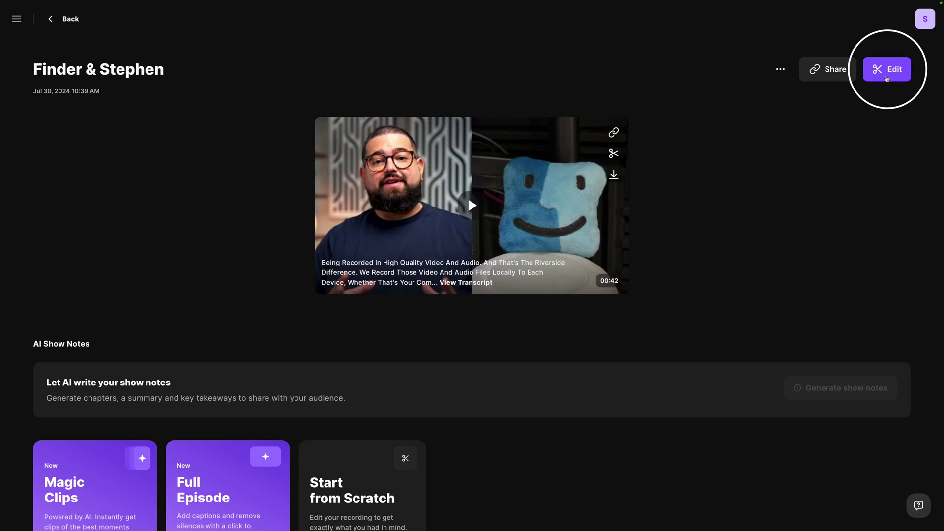
left_click(887, 77)
left_click(864, 101)
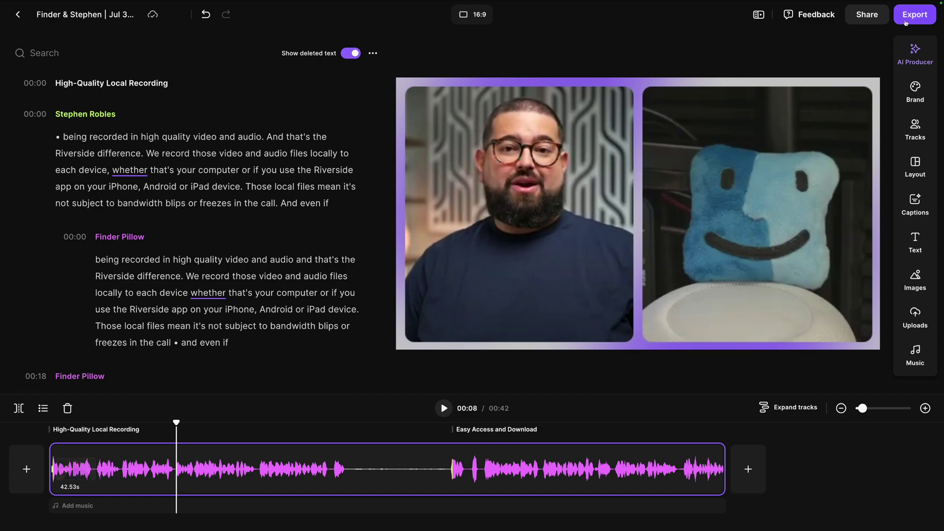
Step: Open Export from the editor and choose 2160p 4K video quality
left_click(905, 22)
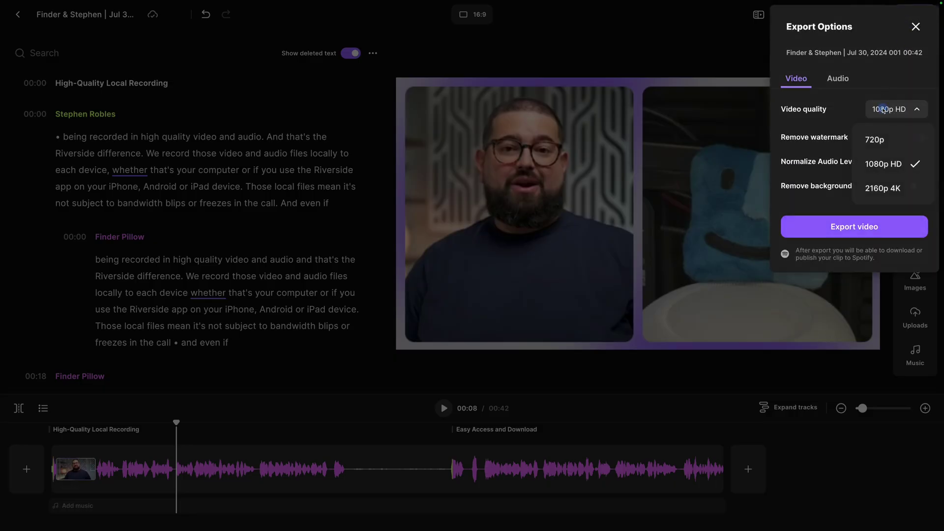
left_click(881, 185)
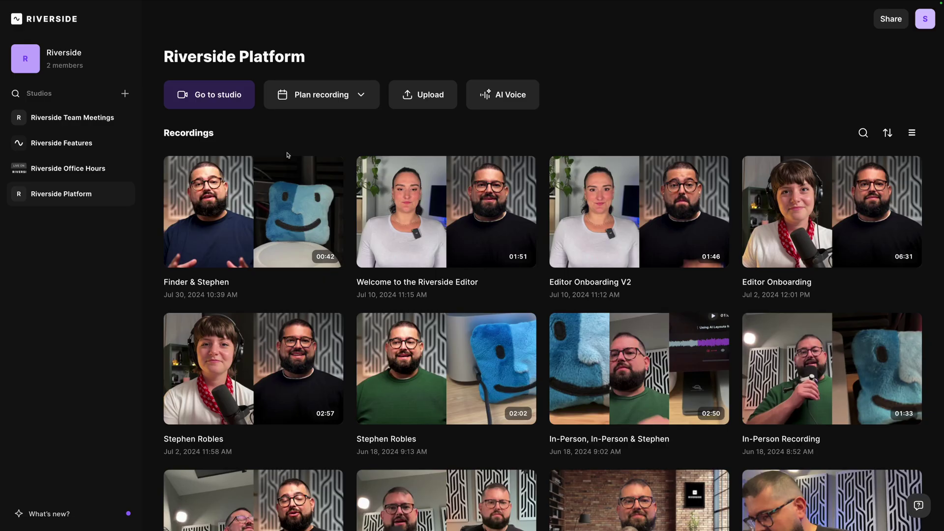
left_click(234, 103)
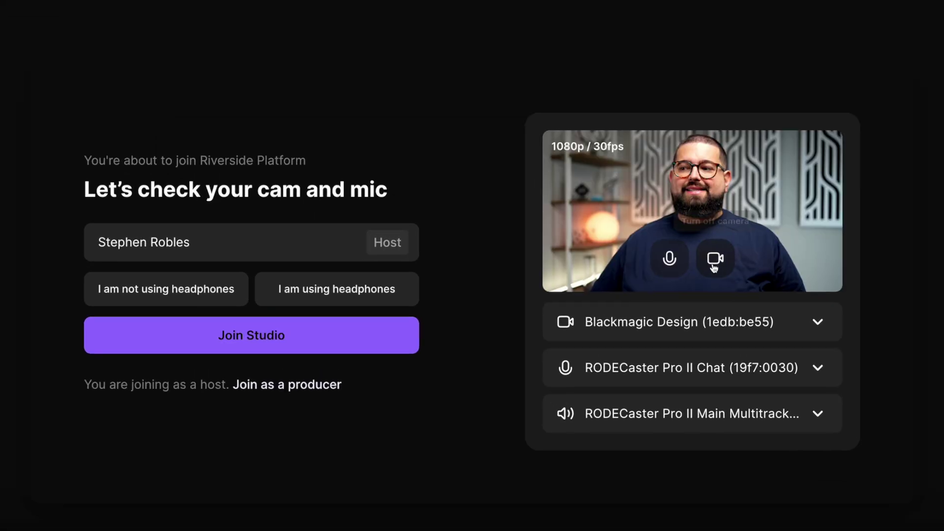
left_click(714, 267)
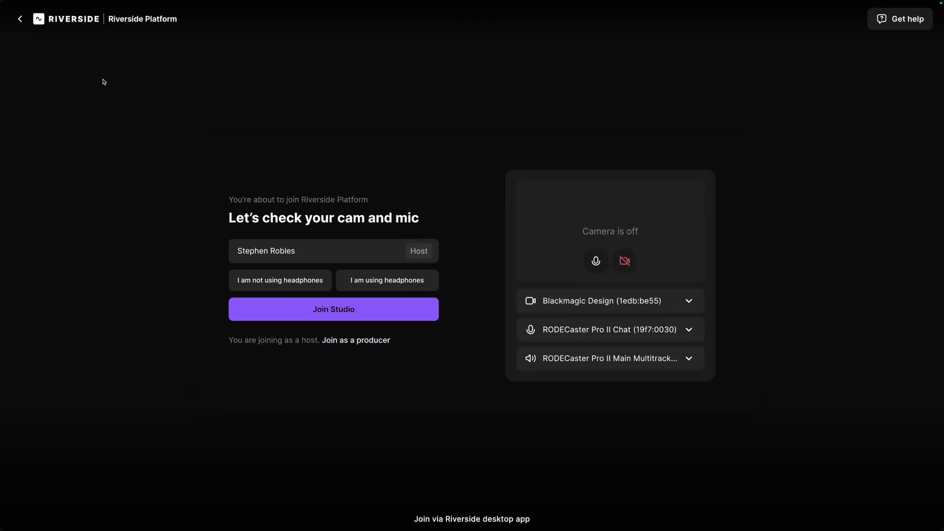
left_click(19, 19)
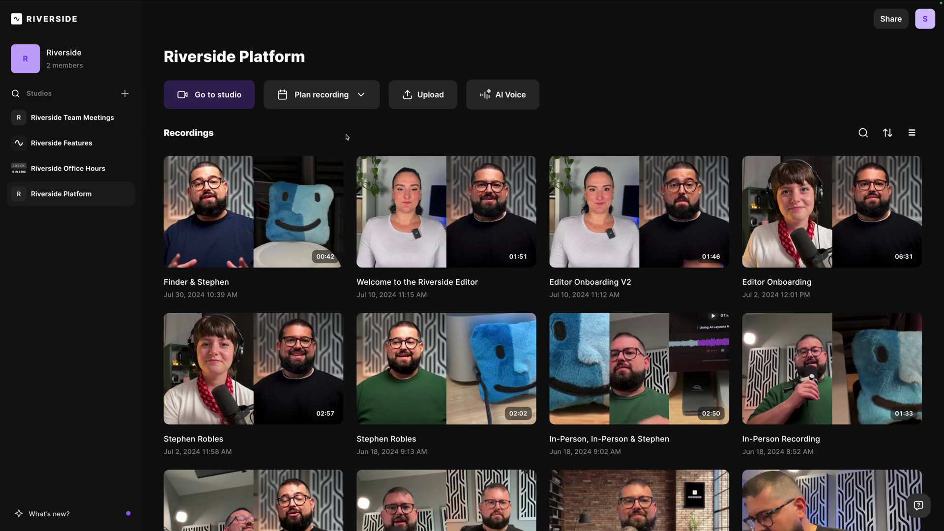
Step: Create a studio named 'New Podcast' with Record only audio switched on
left_click(124, 93)
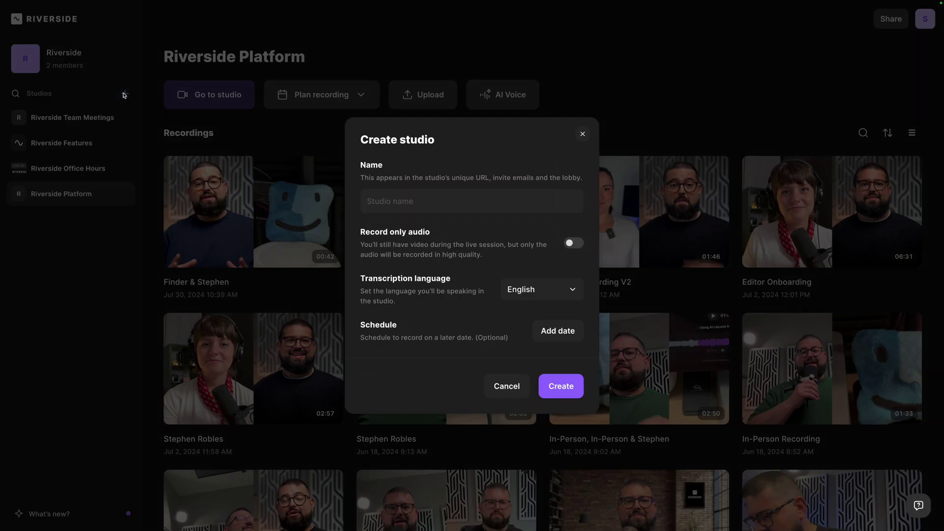
left_click(447, 202)
type("New Podcast")
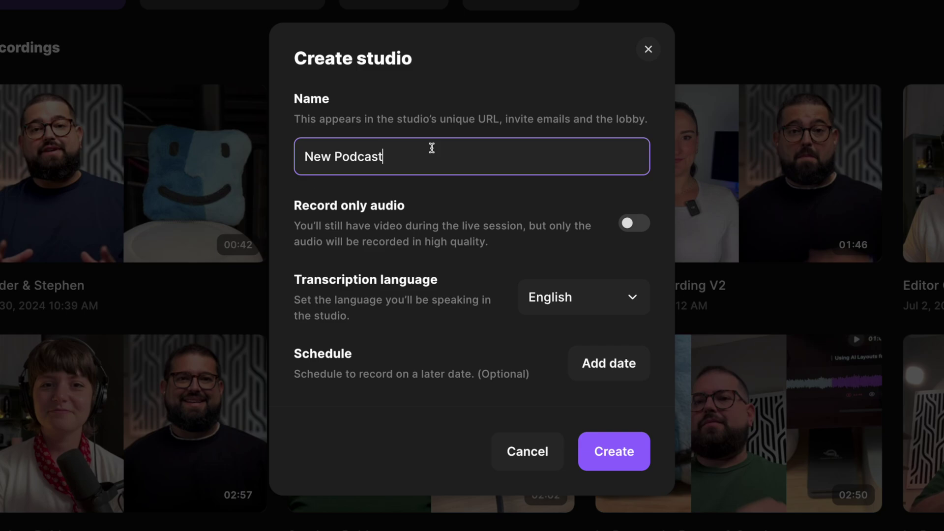
left_click(643, 231)
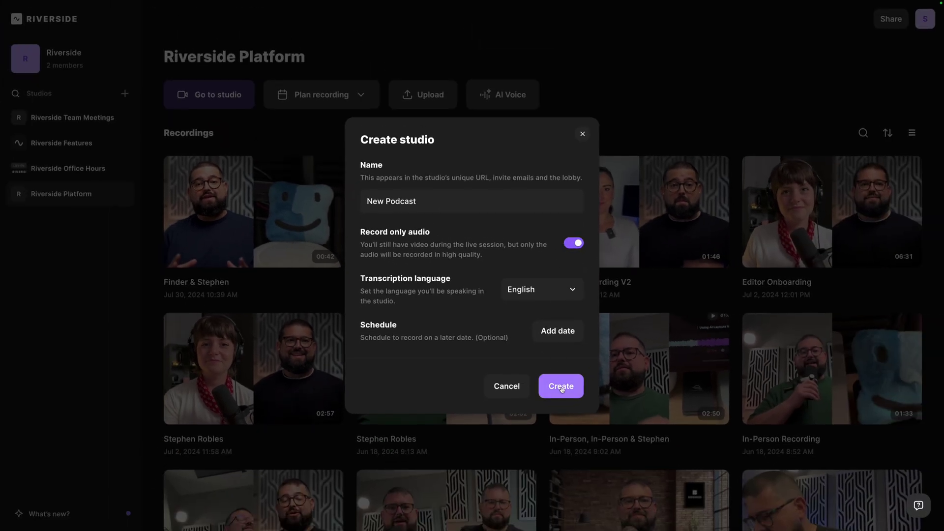
left_click(615, 456)
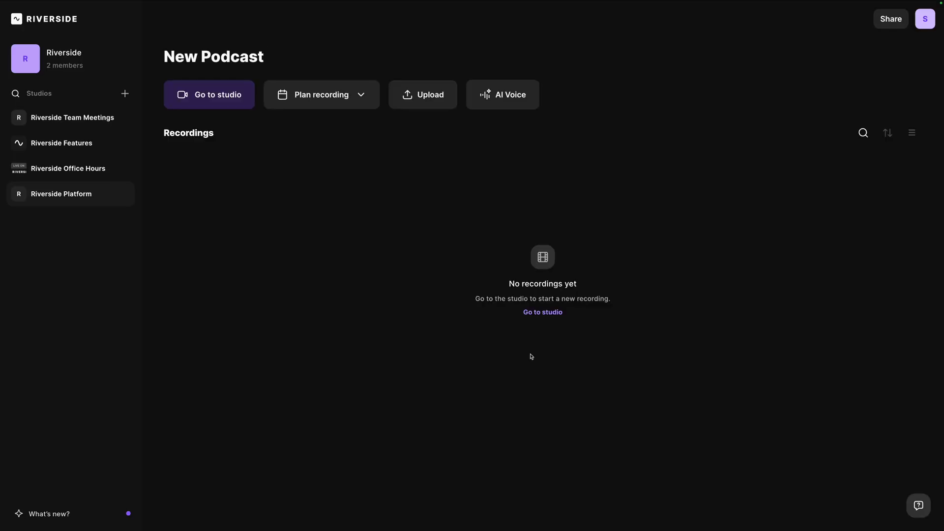
Step: Enter New Podcast, turn the camera off, confirm headphones, and join as host
left_click(210, 97)
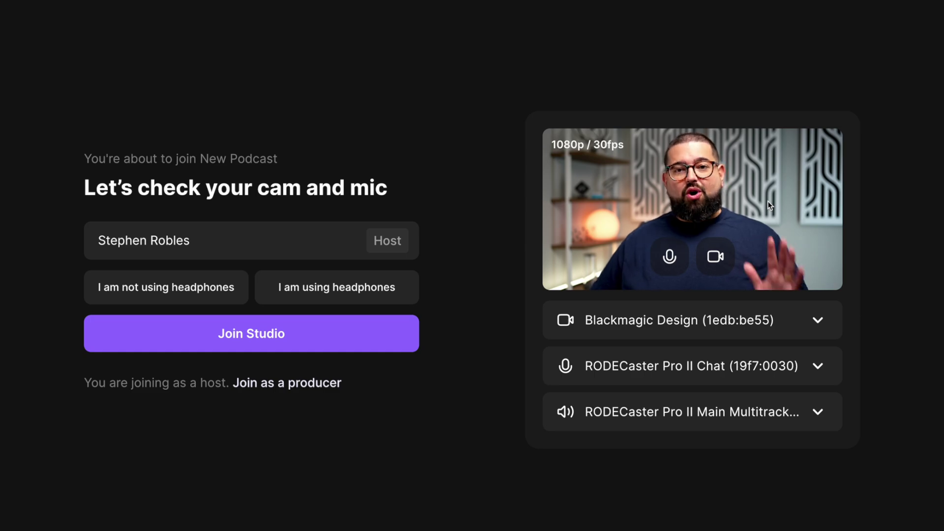
left_click(716, 256)
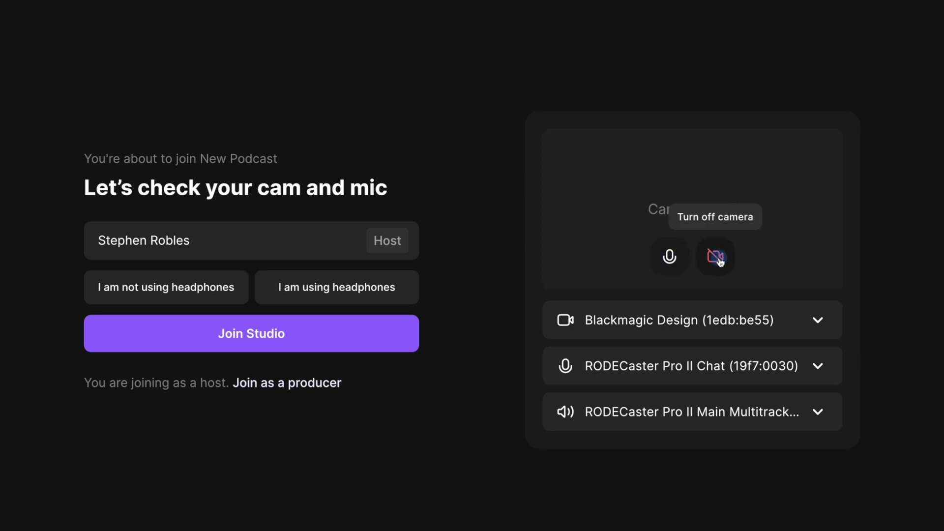
left_click(350, 300)
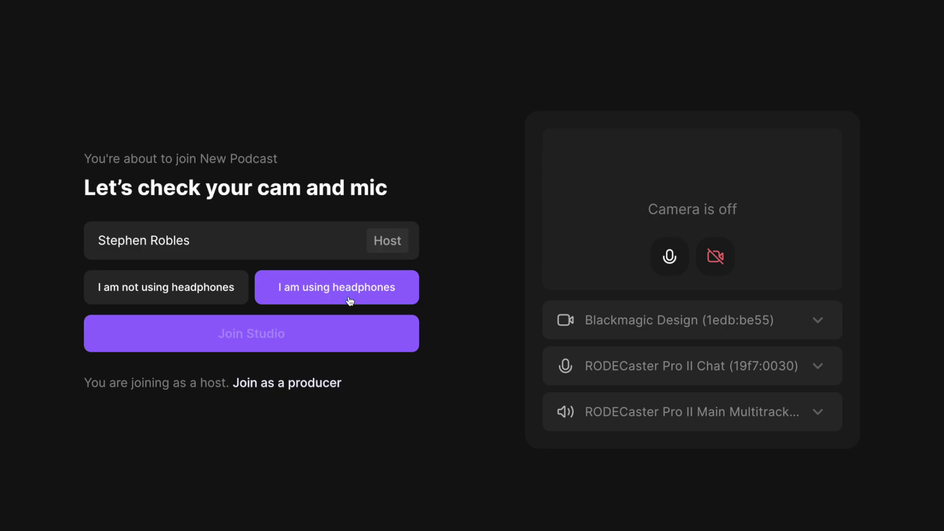
left_click(367, 324)
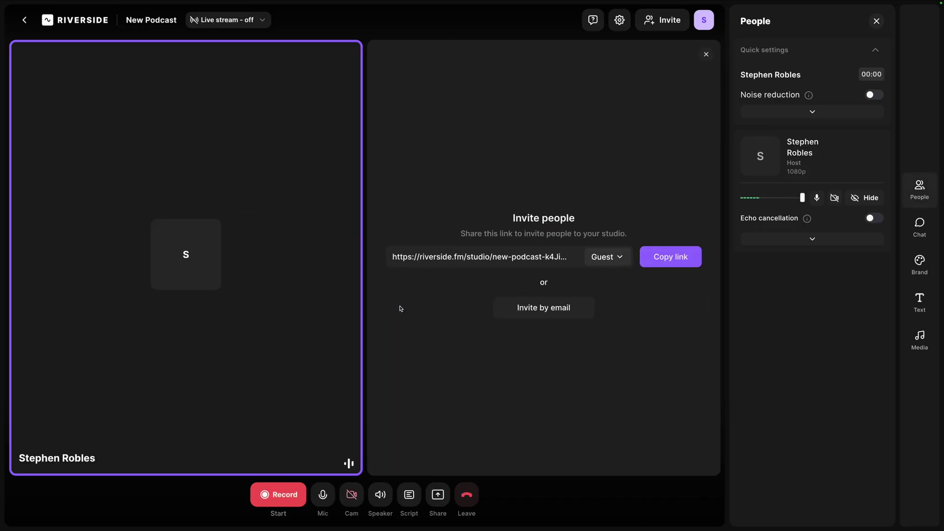